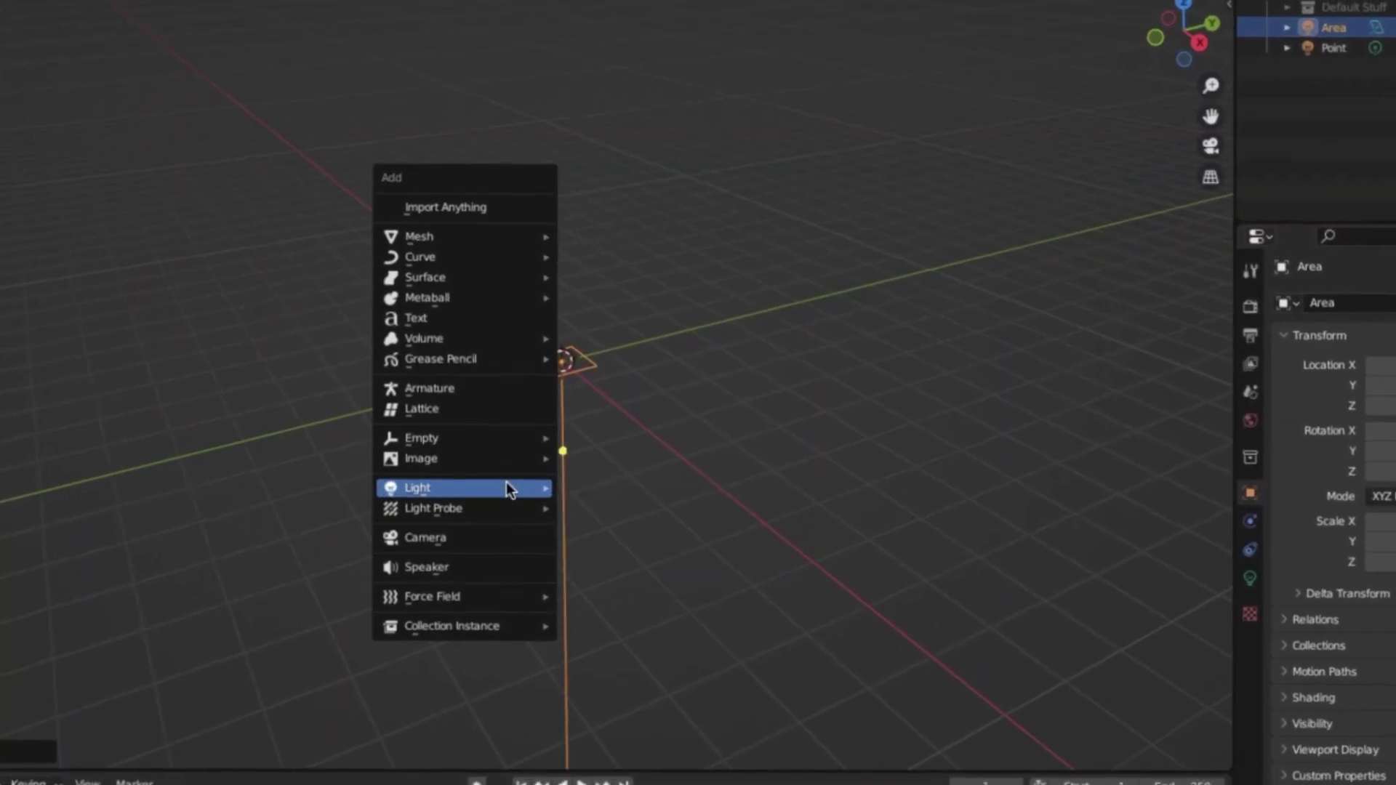
Step: Add a Spot light to the 3D viewport scene through the Light add menu
{"action": "left_click", "coordinate": [590, 541]}
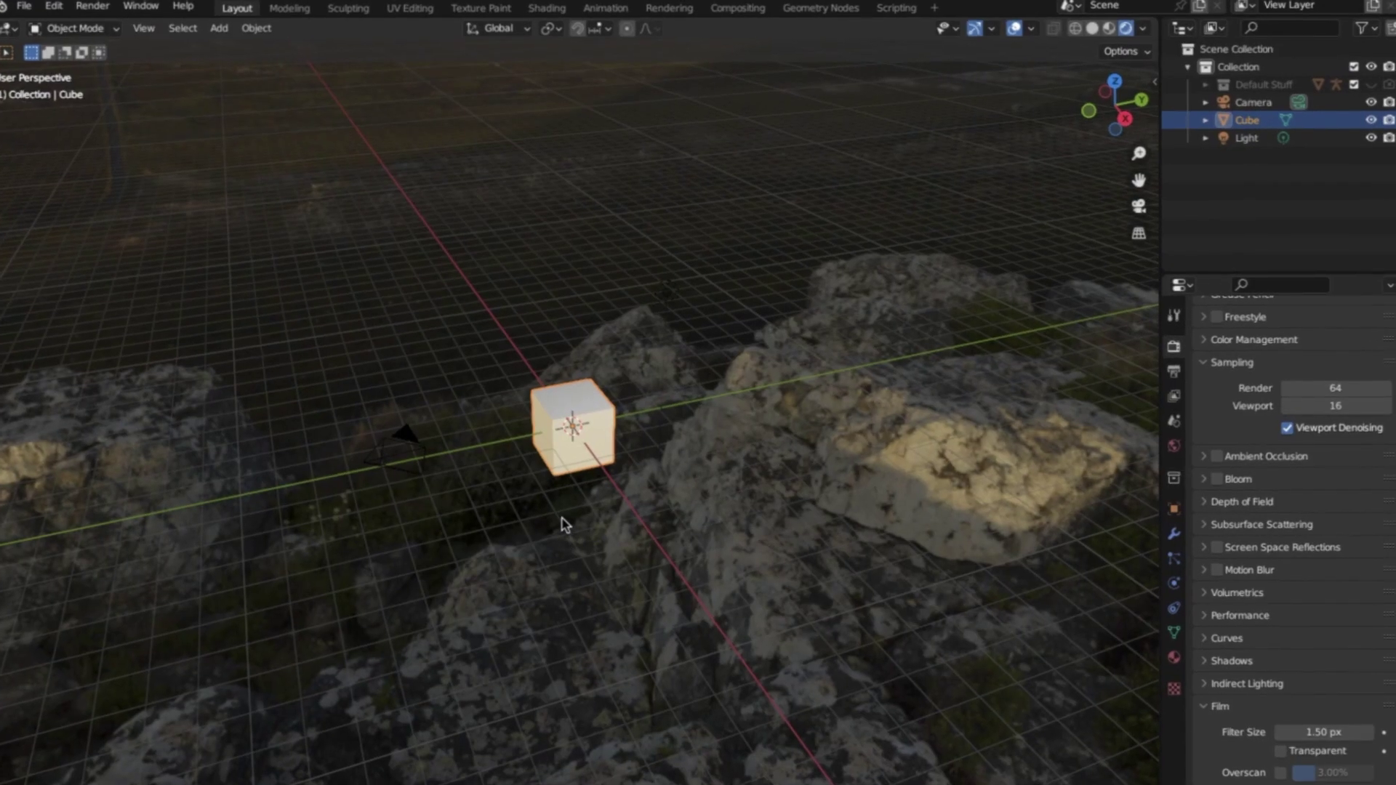
Step: Return to Blender and show the Easy HDRI thumbnail grid, with monks_forest_1k.hdr current
{"action": "middle_click_drag", "start_coordinate": [564, 521], "coordinate": [521, 491]}
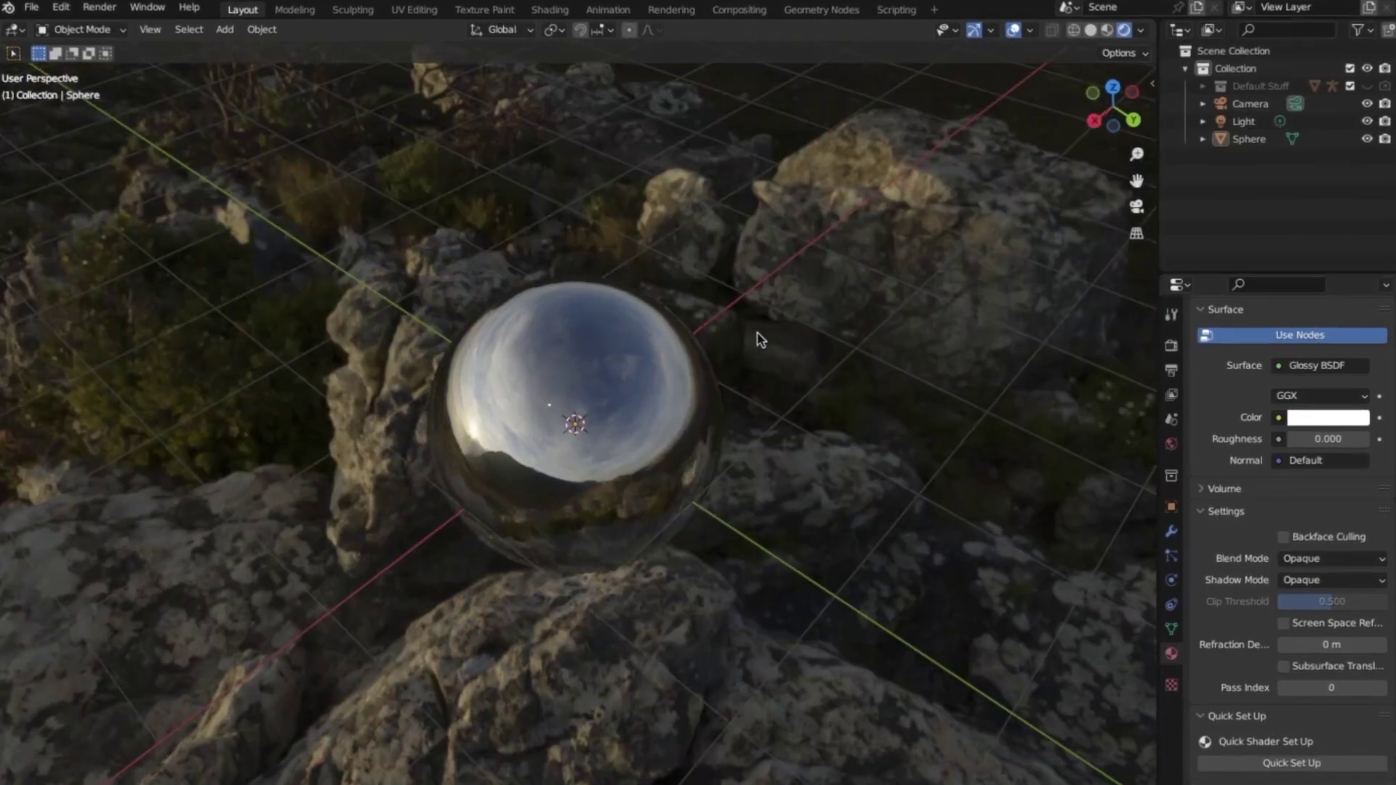
{"action": "middle_click_drag", "start_coordinate": [757, 333], "coordinate": [789, 315]}
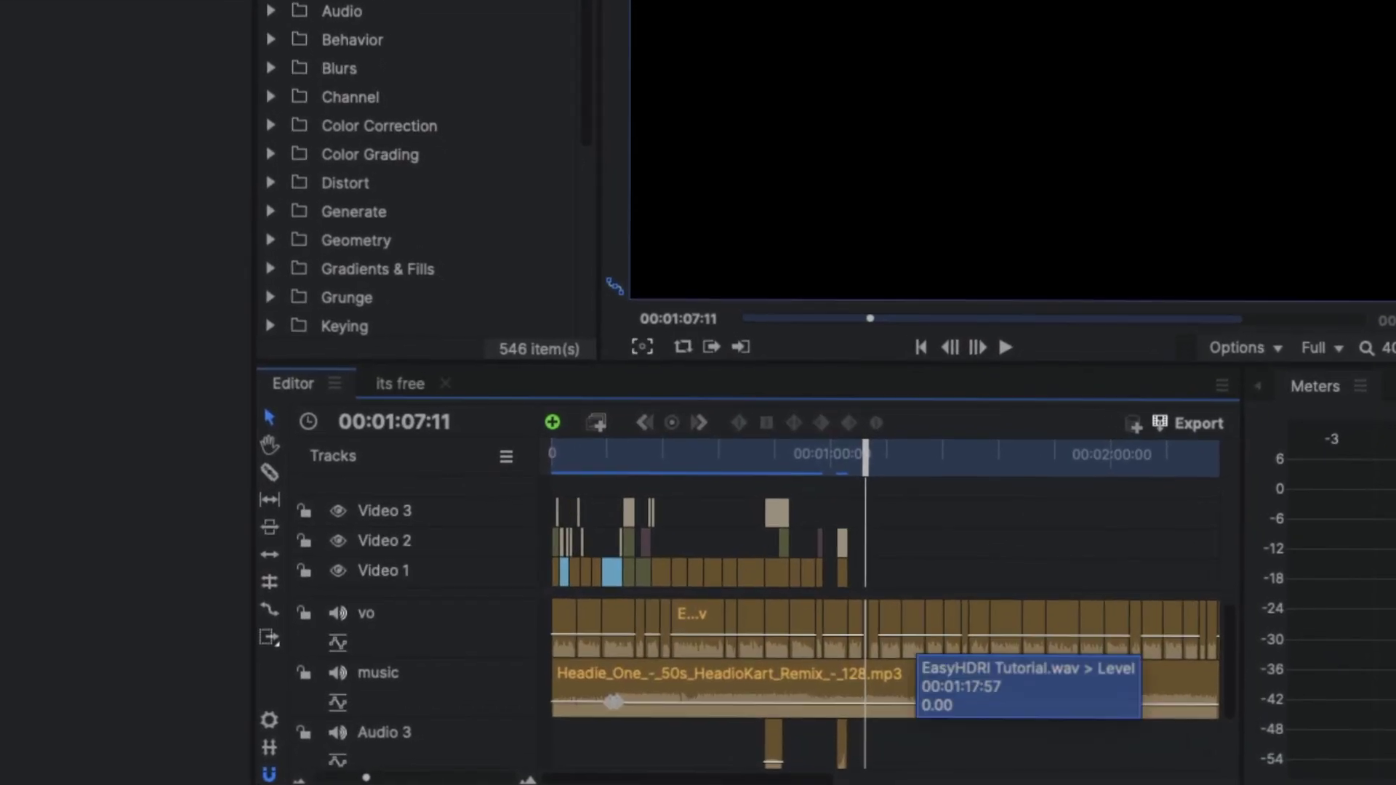
{"action": "mouse_move", "coordinate": [654, 756]}
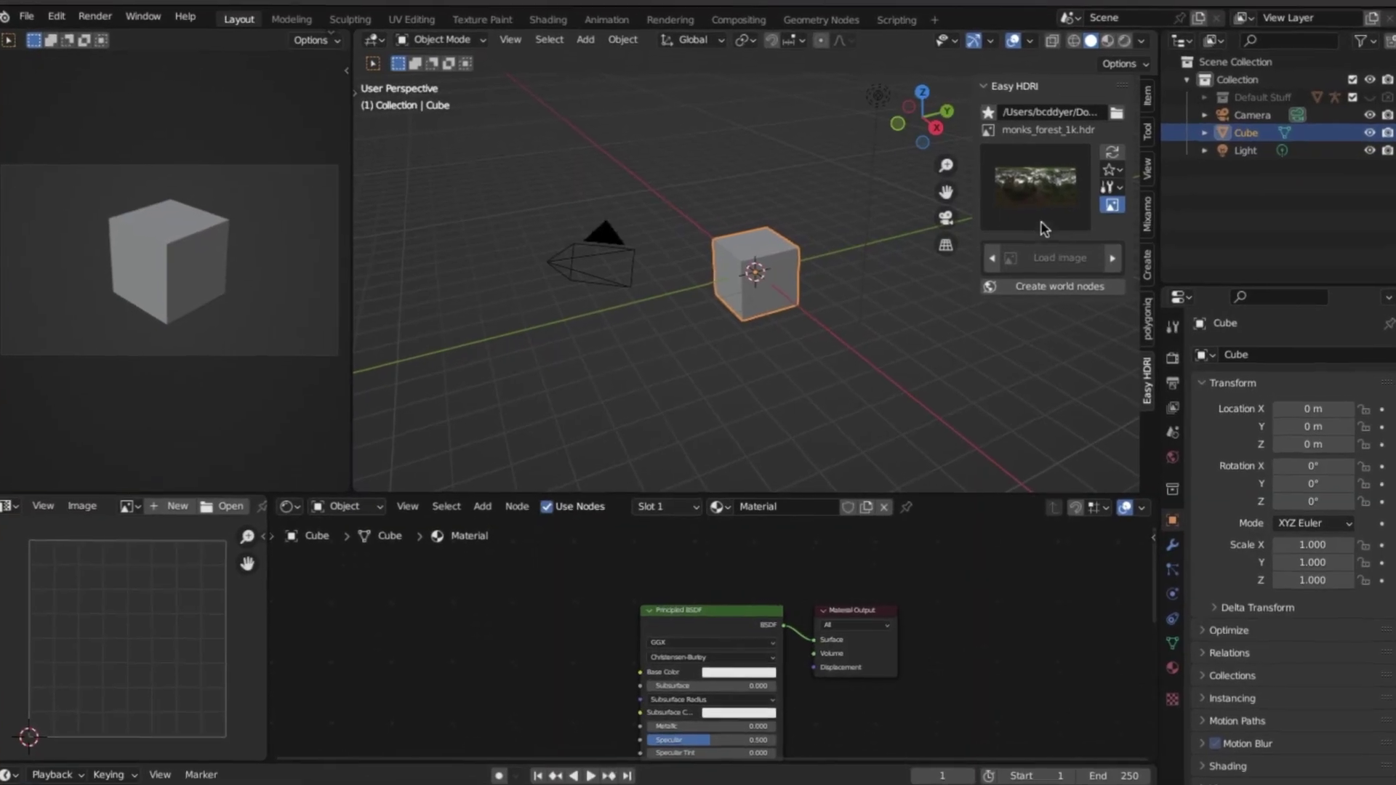
{"action": "left_click", "coordinate": [1040, 192]}
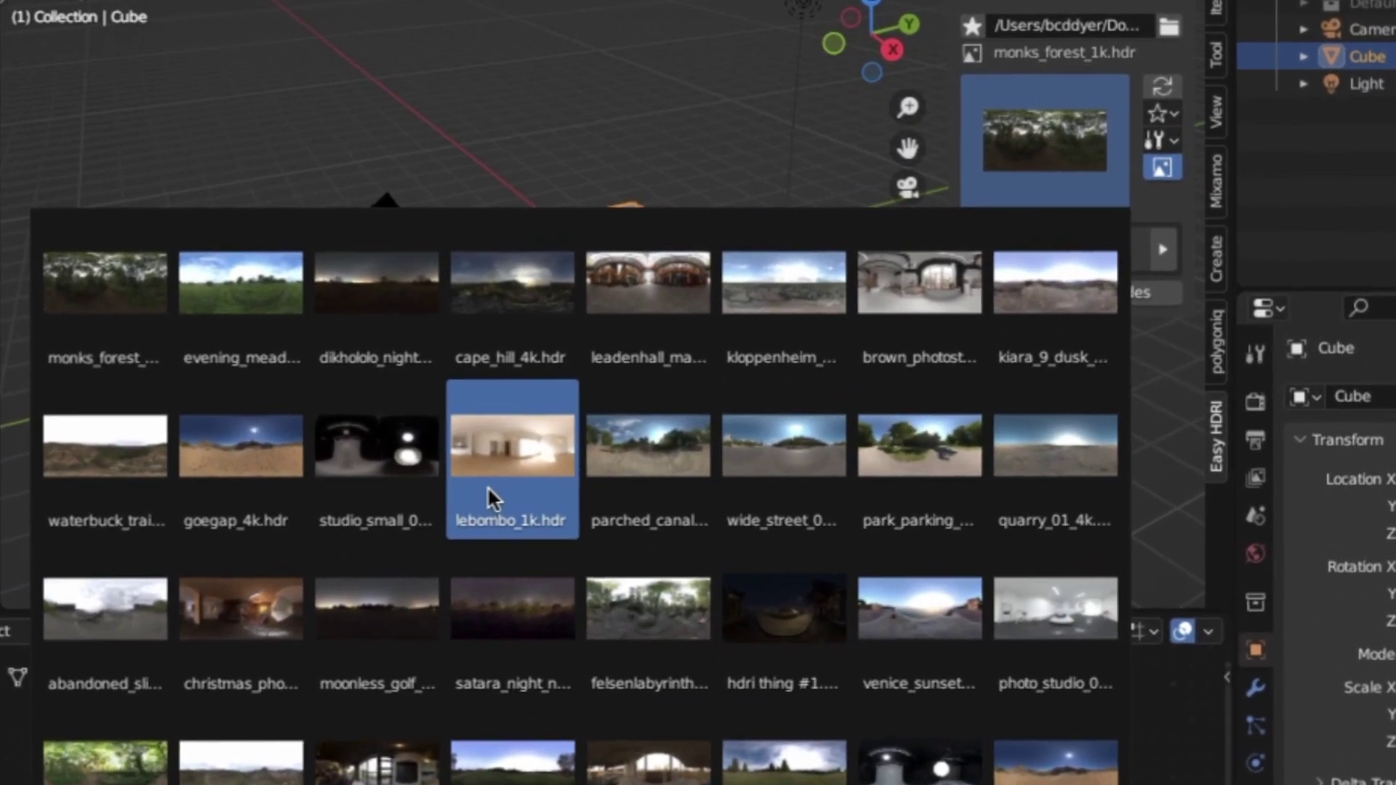
Step: Apply an HDRI from the grid, create its world nodes, and rotate it slightly on Y and X
{"action": "left_click", "coordinate": [548, 437]}
{"action": "left_click", "coordinate": [1076, 307]}
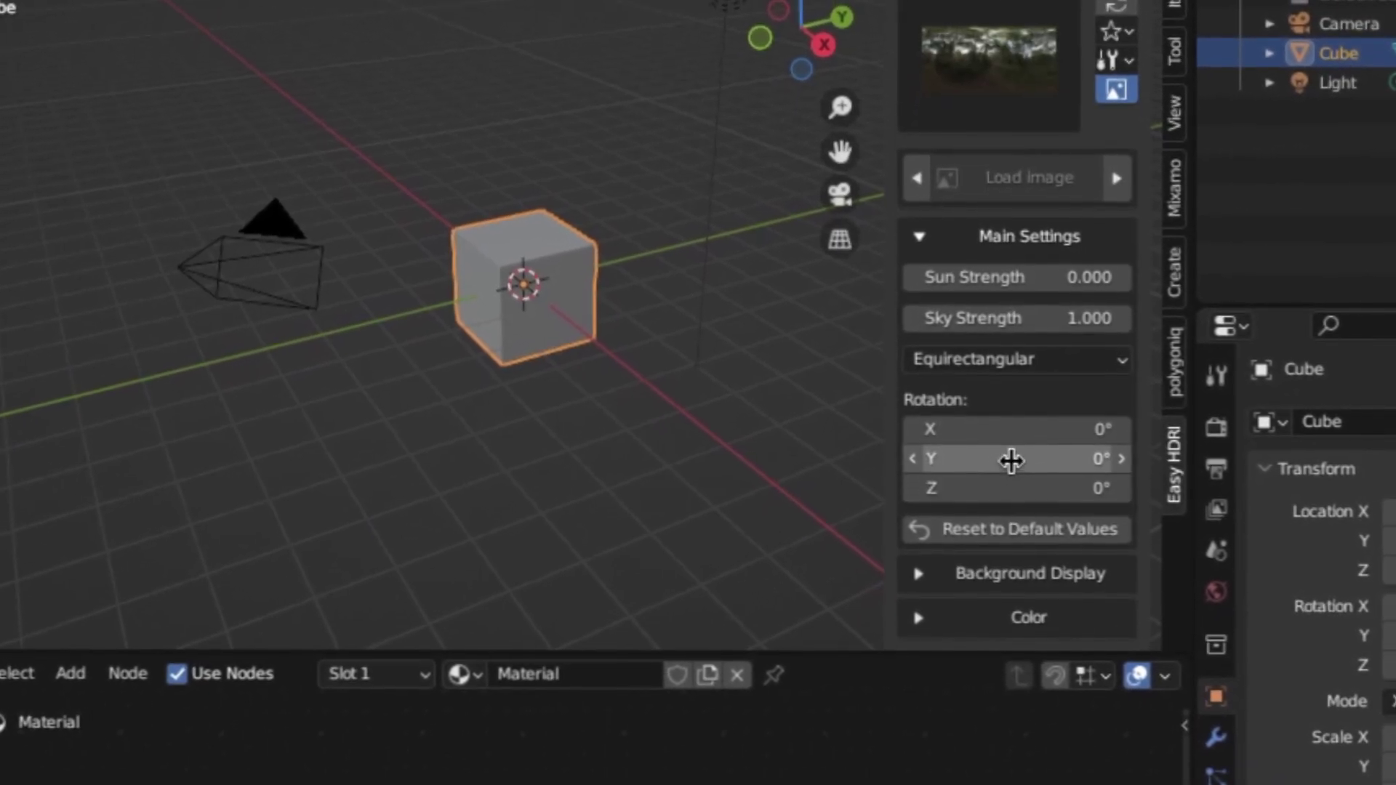
{"action": "left_click_drag", "start_coordinate": [1025, 454], "coordinate": [1048, 425]}
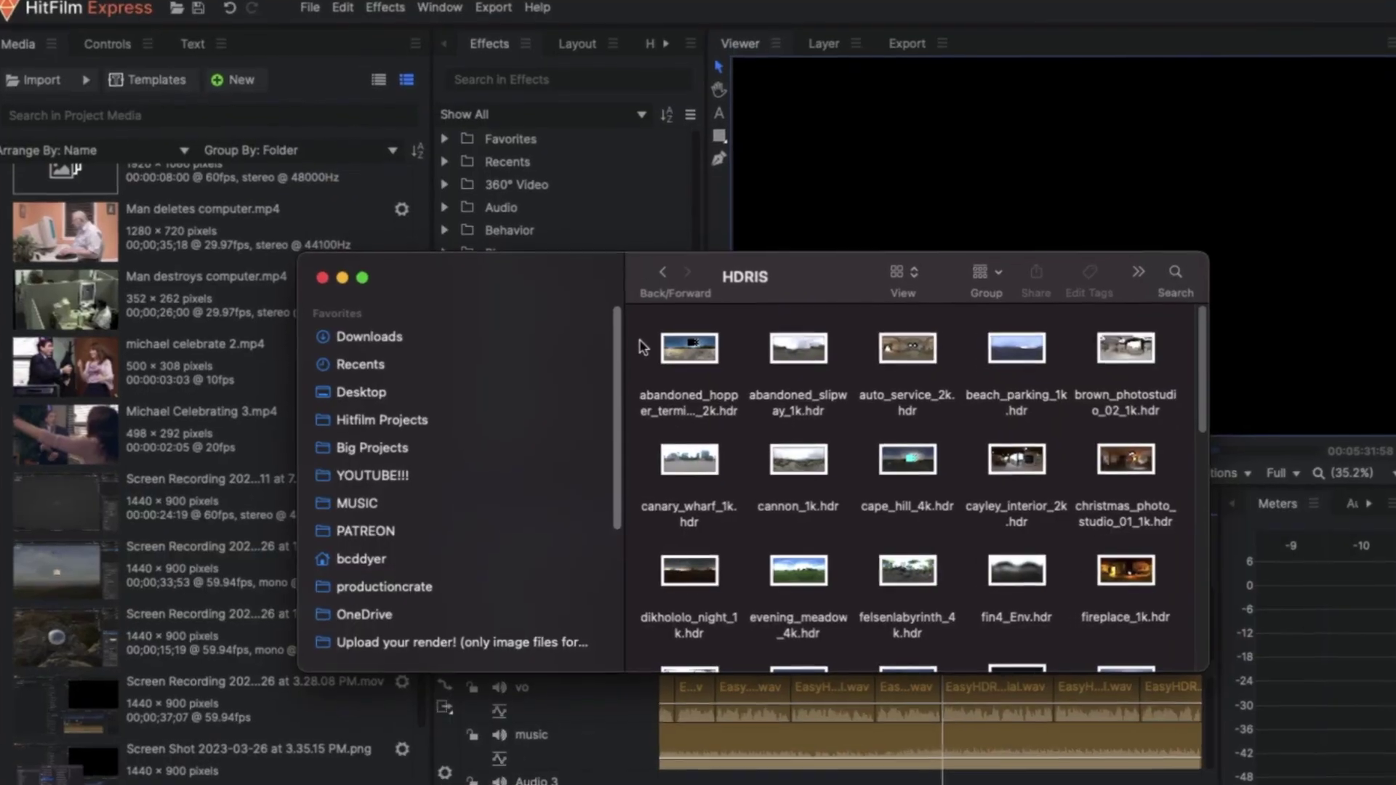
Step: Select all the .hdr files in the Finder HDRIS folder
{"action": "key", "text": "super+a"}
{"action": "scroll", "coordinate": [1162, 614], "scroll_direction": "down", "scroll_amount": 10}
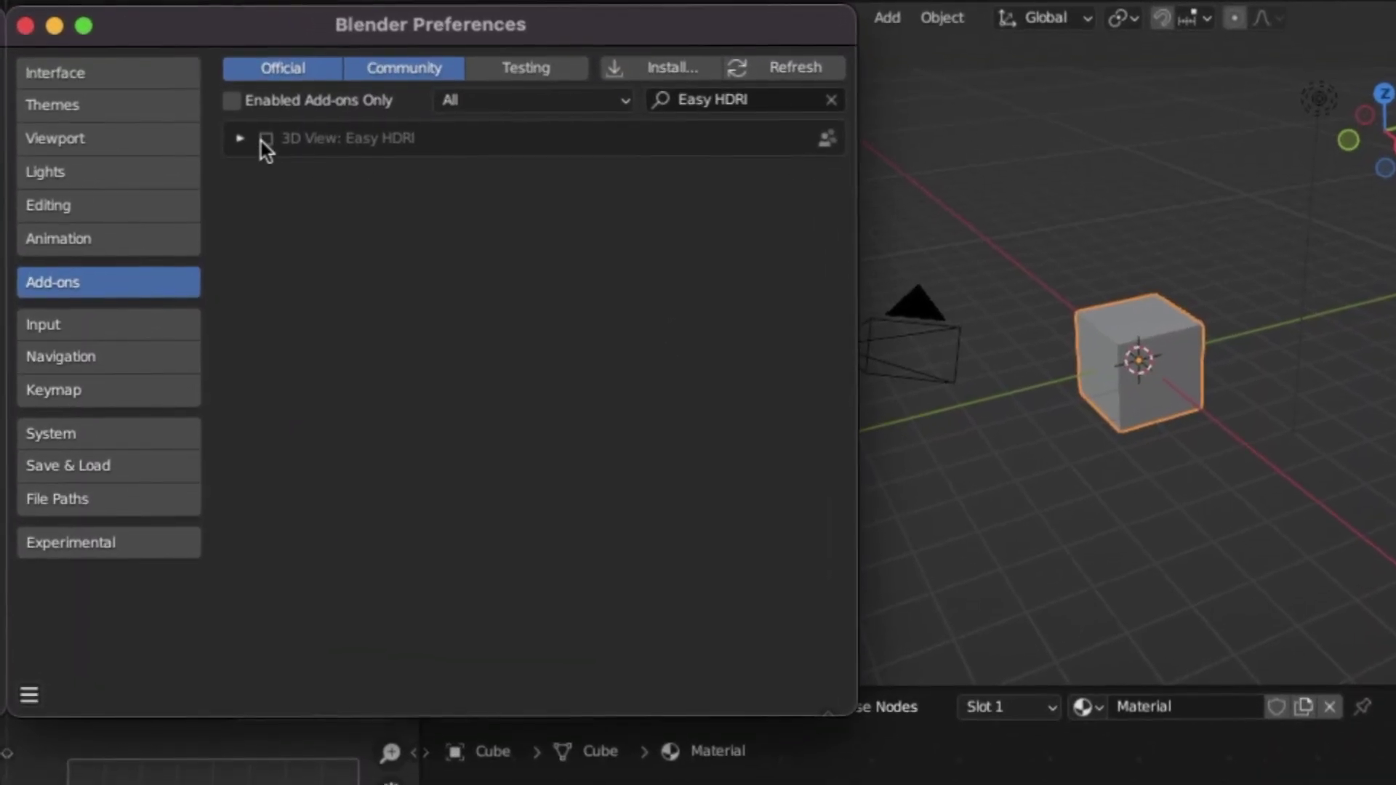
Step: Enable the Easy HDRI add-on and set Downloads/HDRIS as its HDRI source folder
{"action": "left_click", "coordinate": [266, 139]}
{"action": "left_click", "coordinate": [25, 36]}
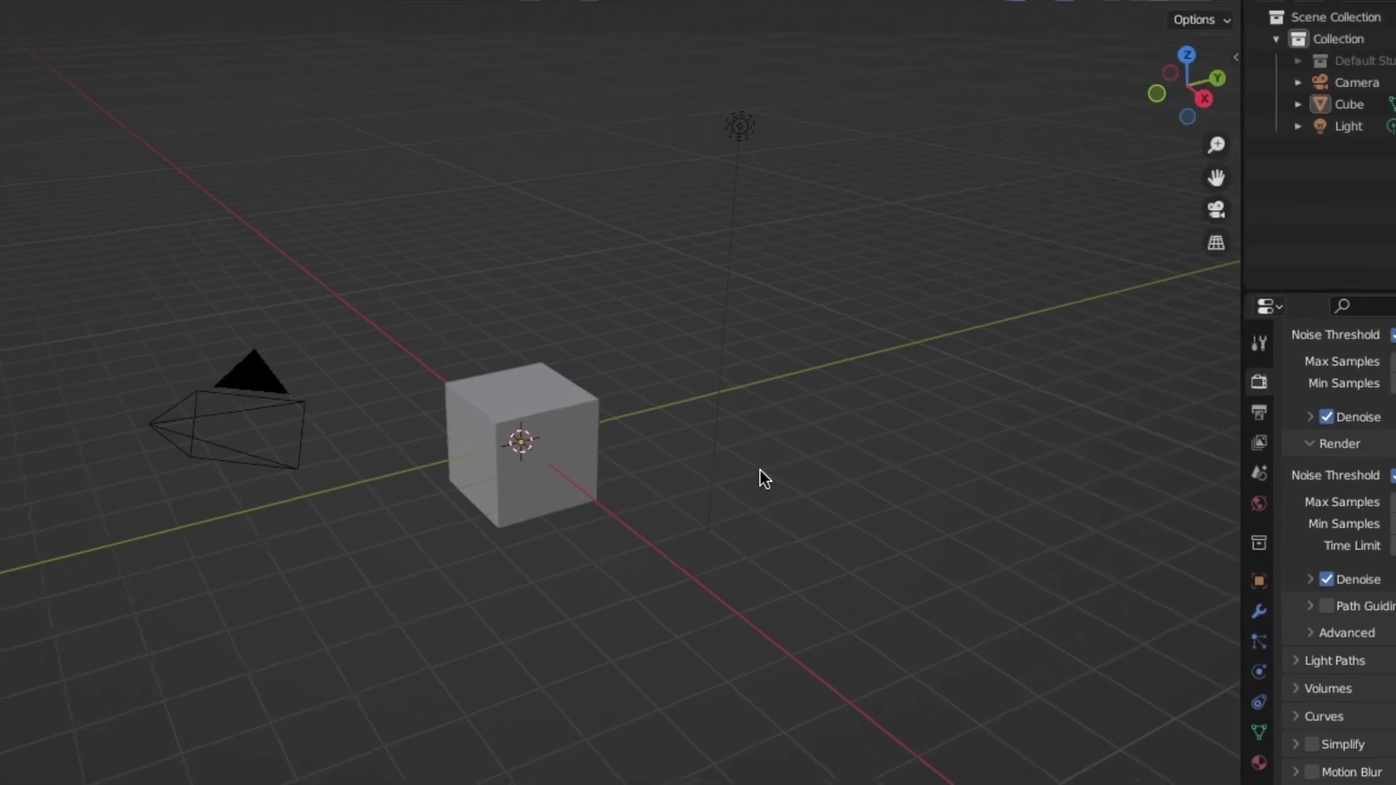
{"action": "left_click", "coordinate": [1309, 597]}
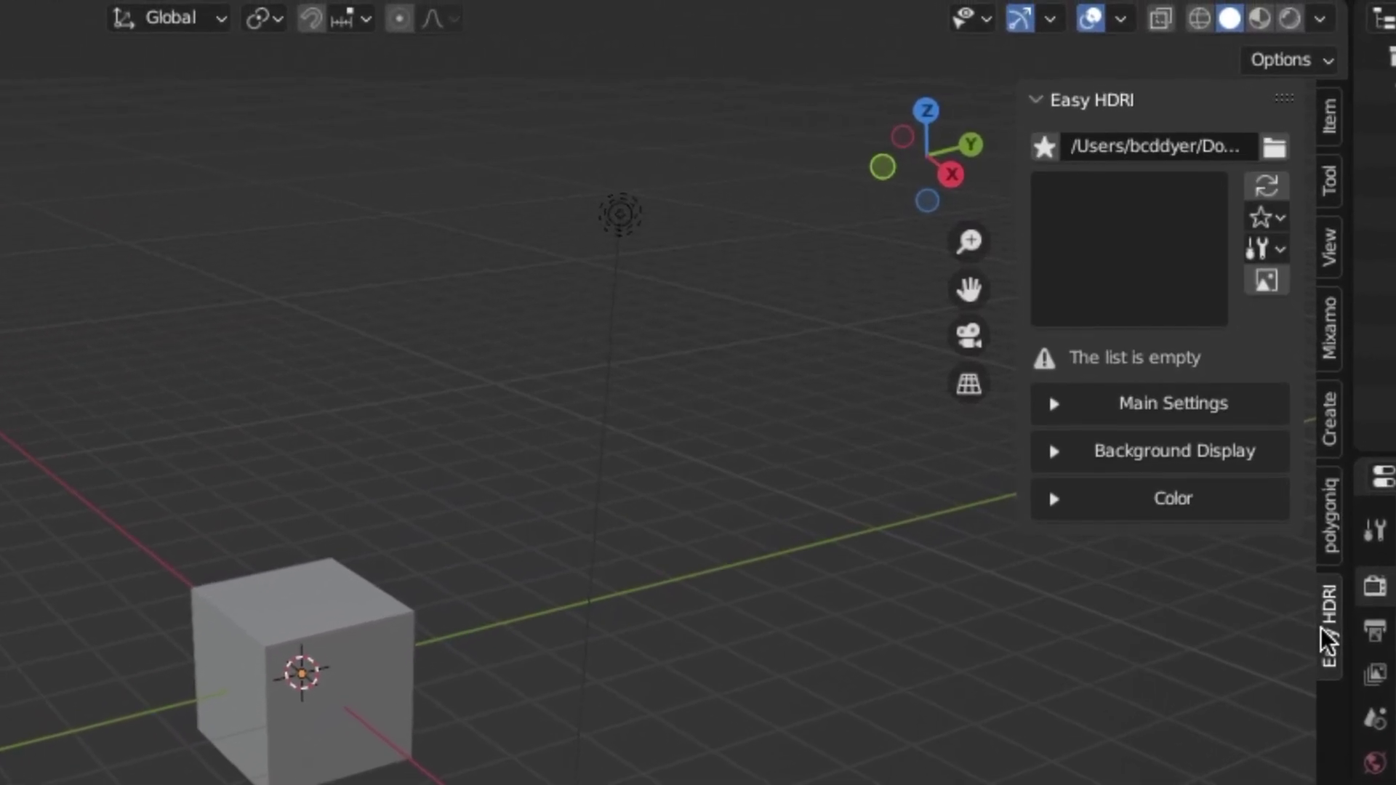
{"action": "left_click", "coordinate": [1282, 153]}
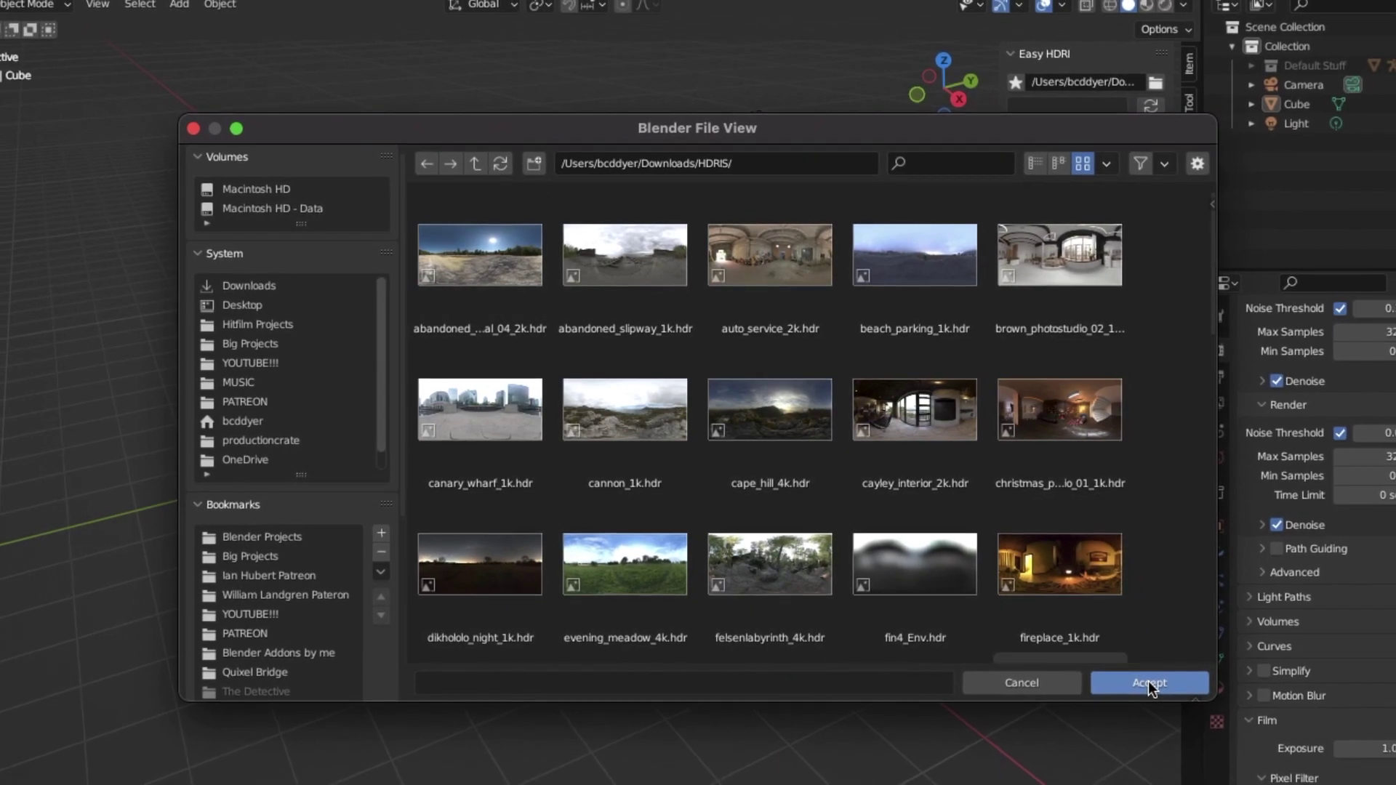
{"action": "left_click", "coordinate": [1162, 712]}
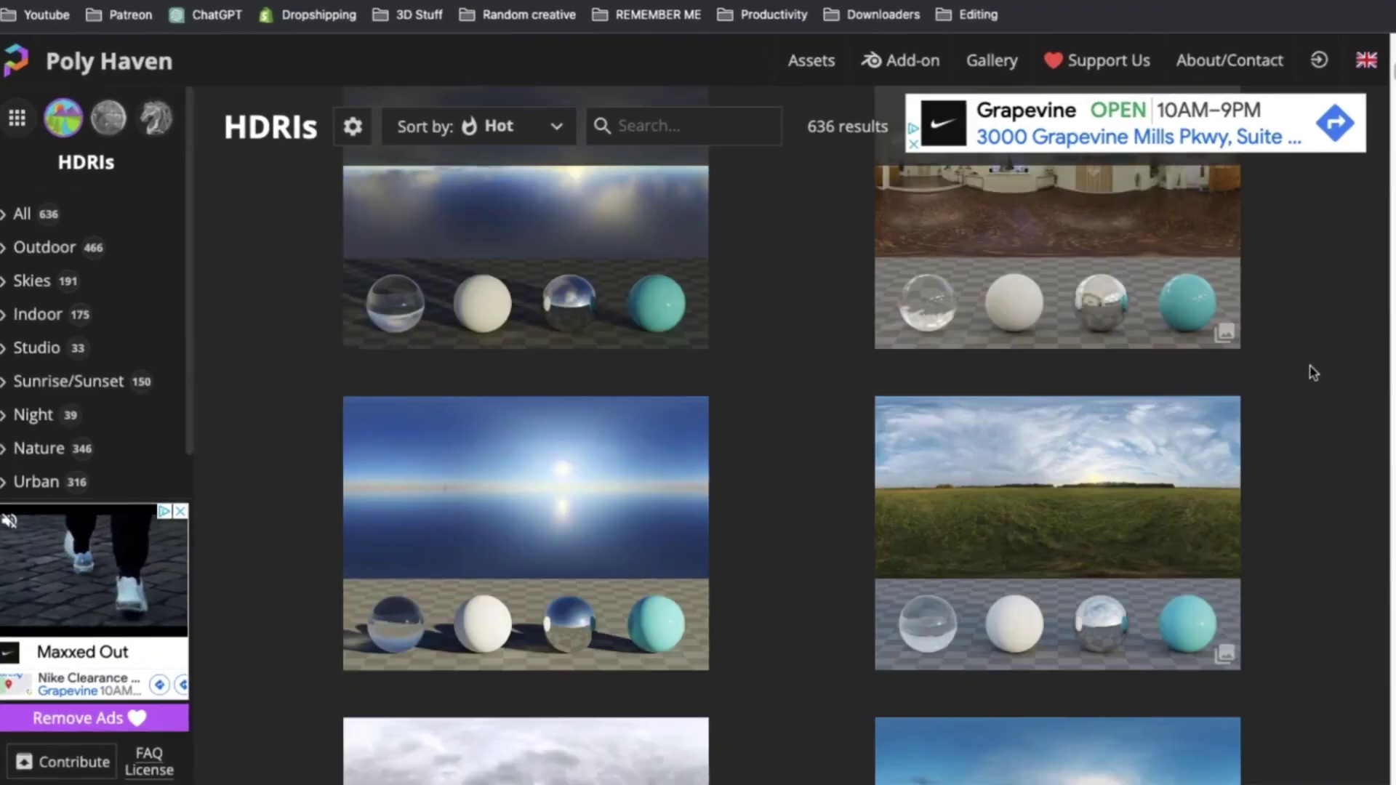
Step: Scroll through Poly Haven's HDRI library, then show the Easy HDRI thumbnail grid in Blender
{"action": "scroll", "coordinate": [1346, 387], "scroll_direction": "down", "scroll_amount": 10}
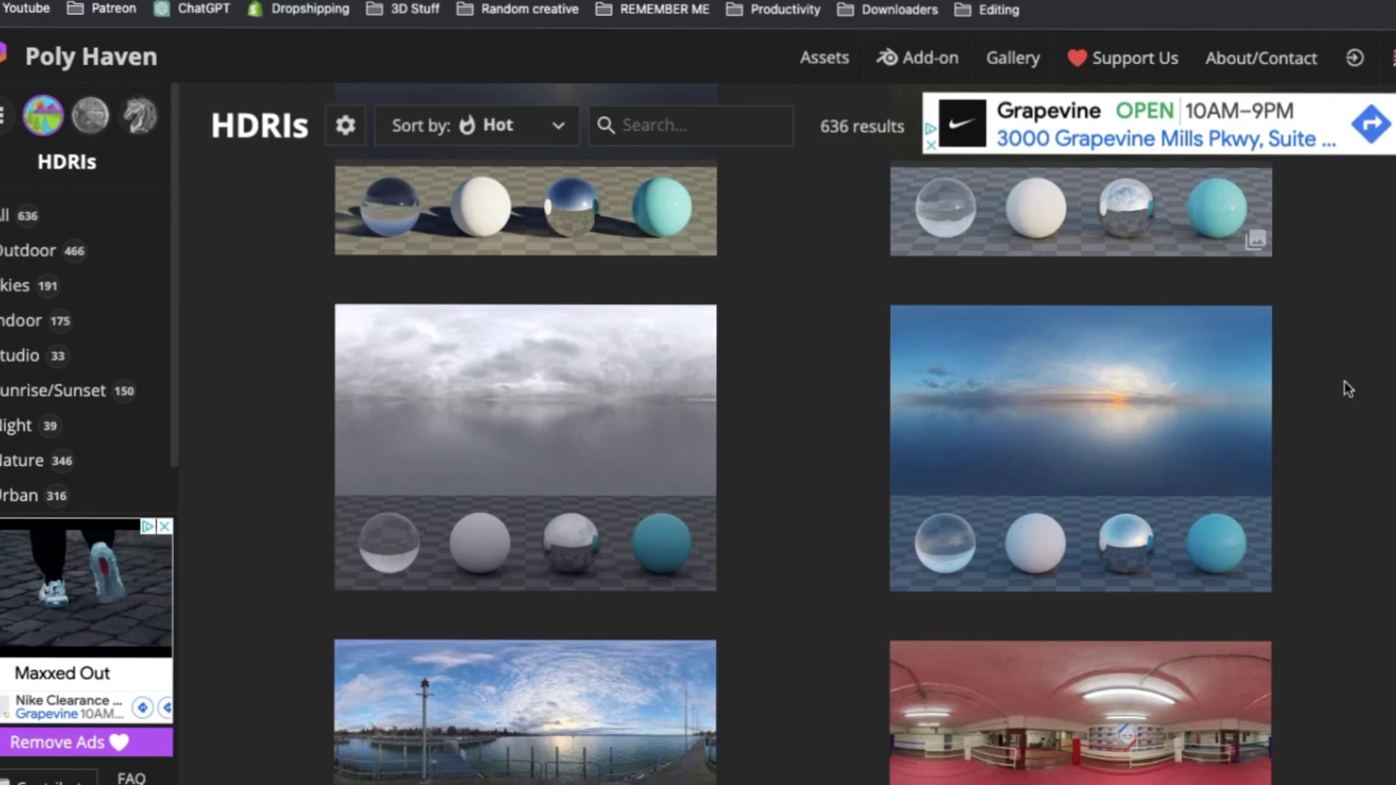
{"action": "scroll", "coordinate": [800, 436], "scroll_direction": "down", "scroll_amount": 10}
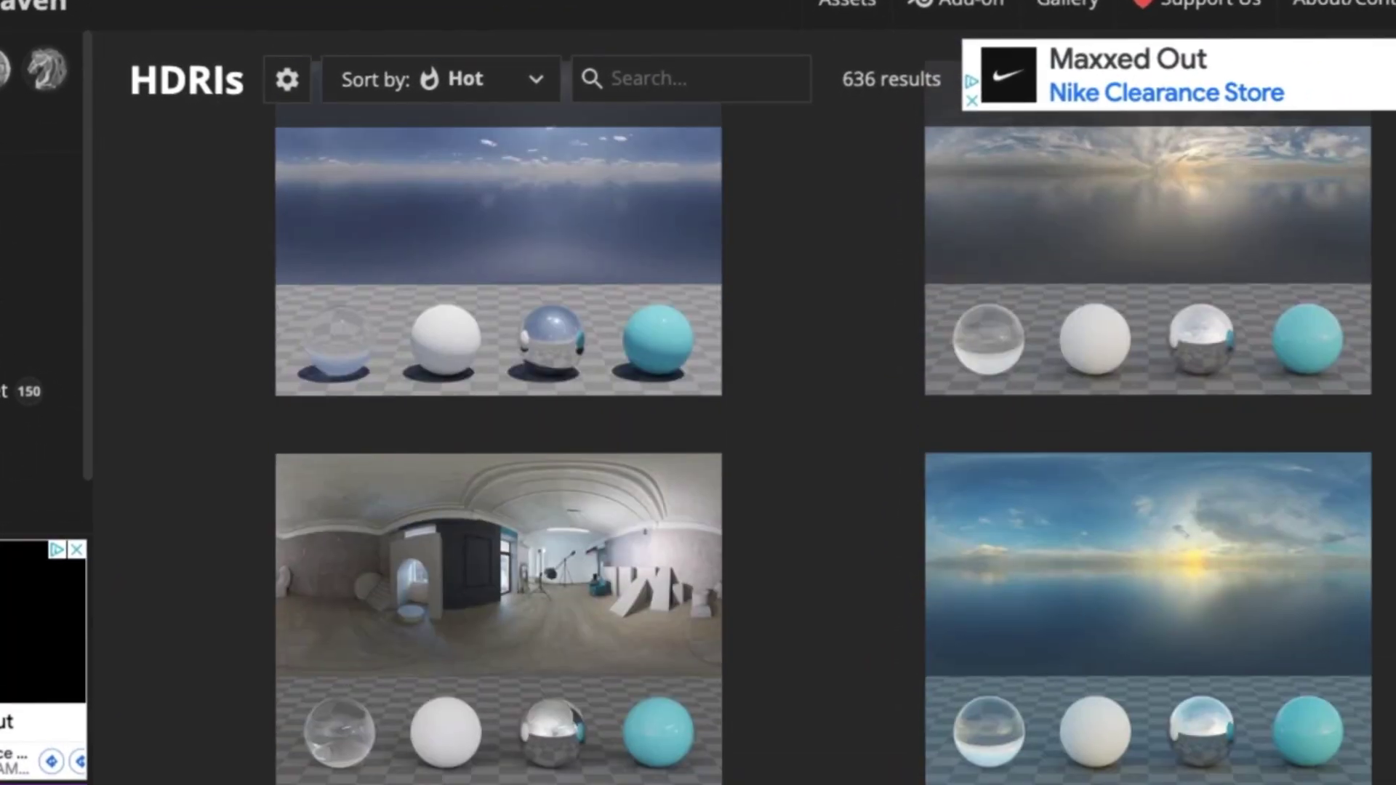
{"action": "scroll", "coordinate": [799, 437], "scroll_direction": "down", "scroll_amount": 10}
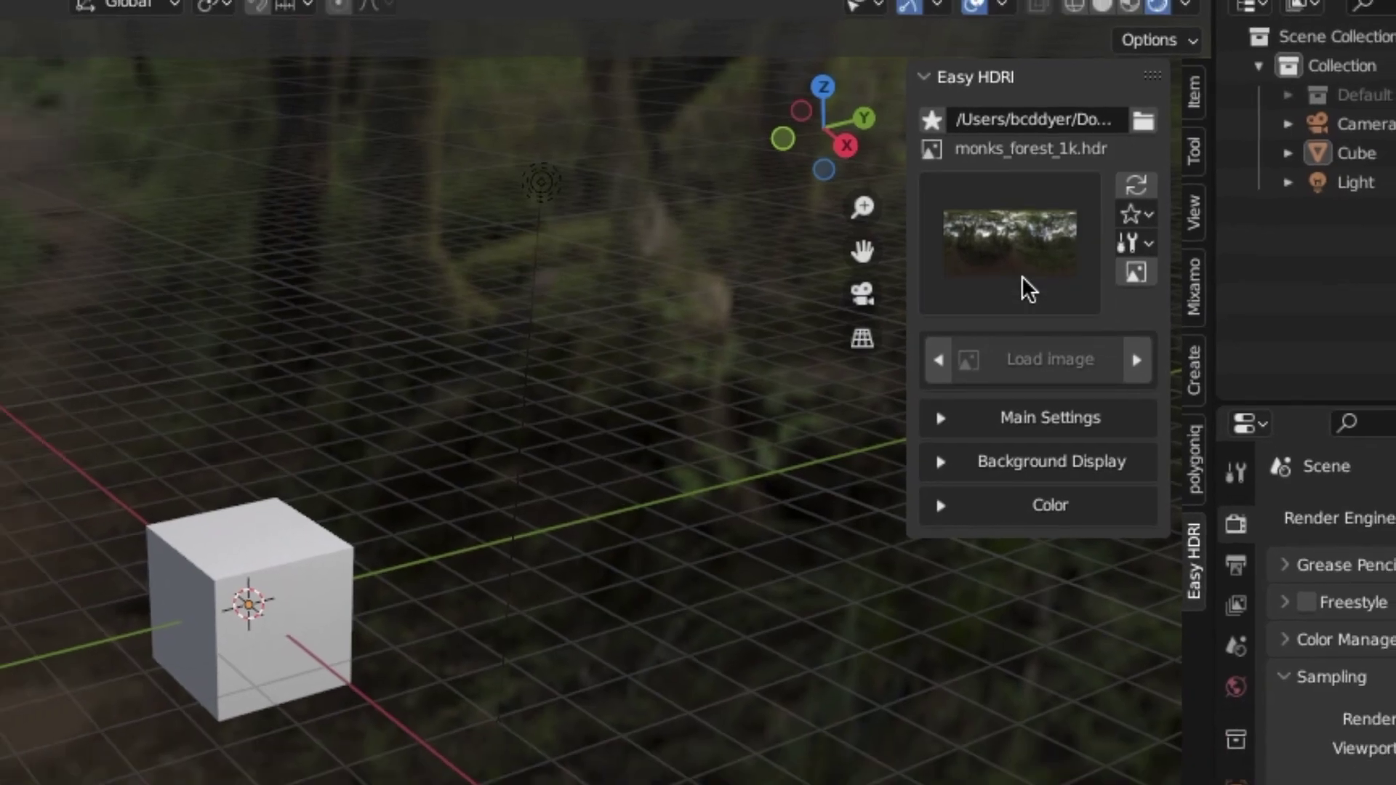
{"action": "left_click", "coordinate": [1002, 284]}
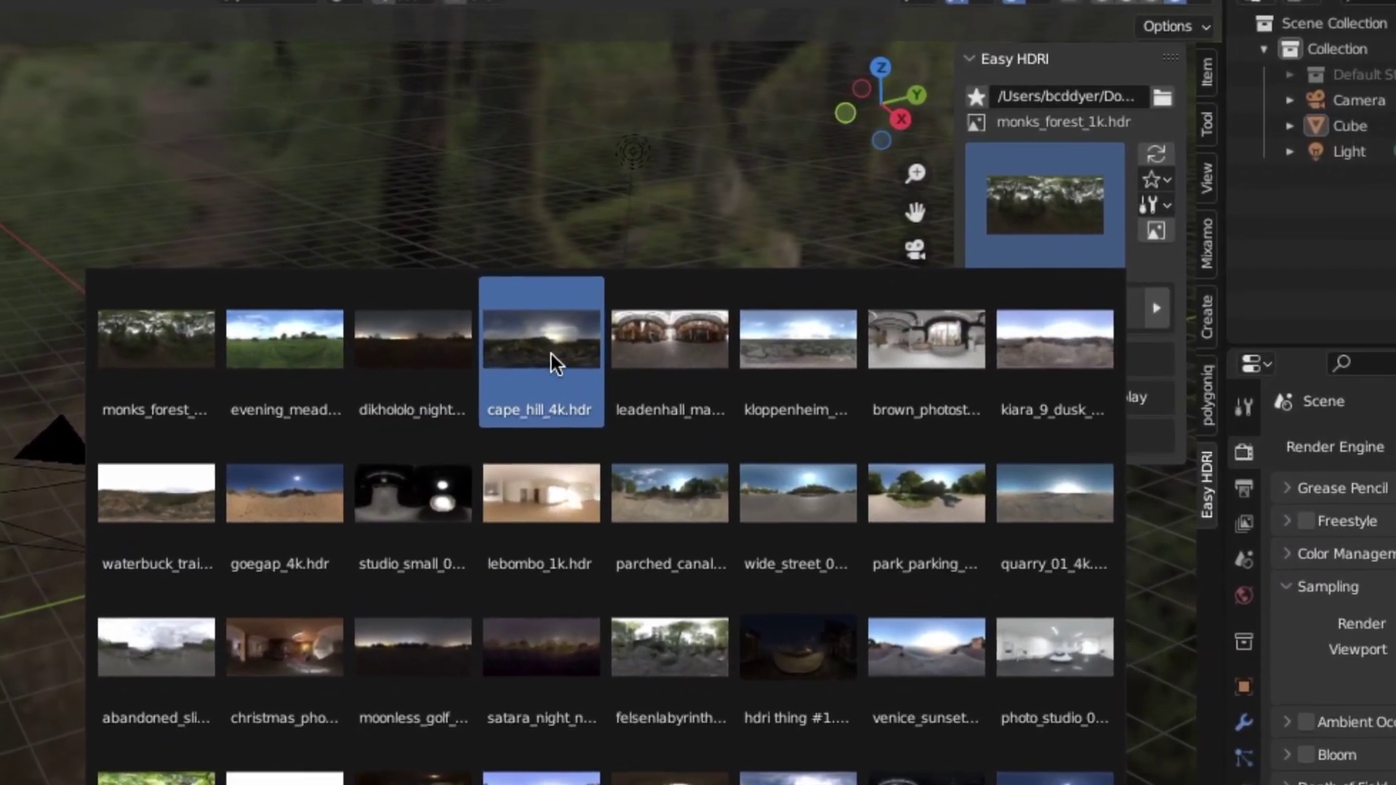
Step: Set cape_hill_4k.hdr as the world background and zoom the viewport around the lit cube
{"action": "left_click", "coordinate": [609, 342]}
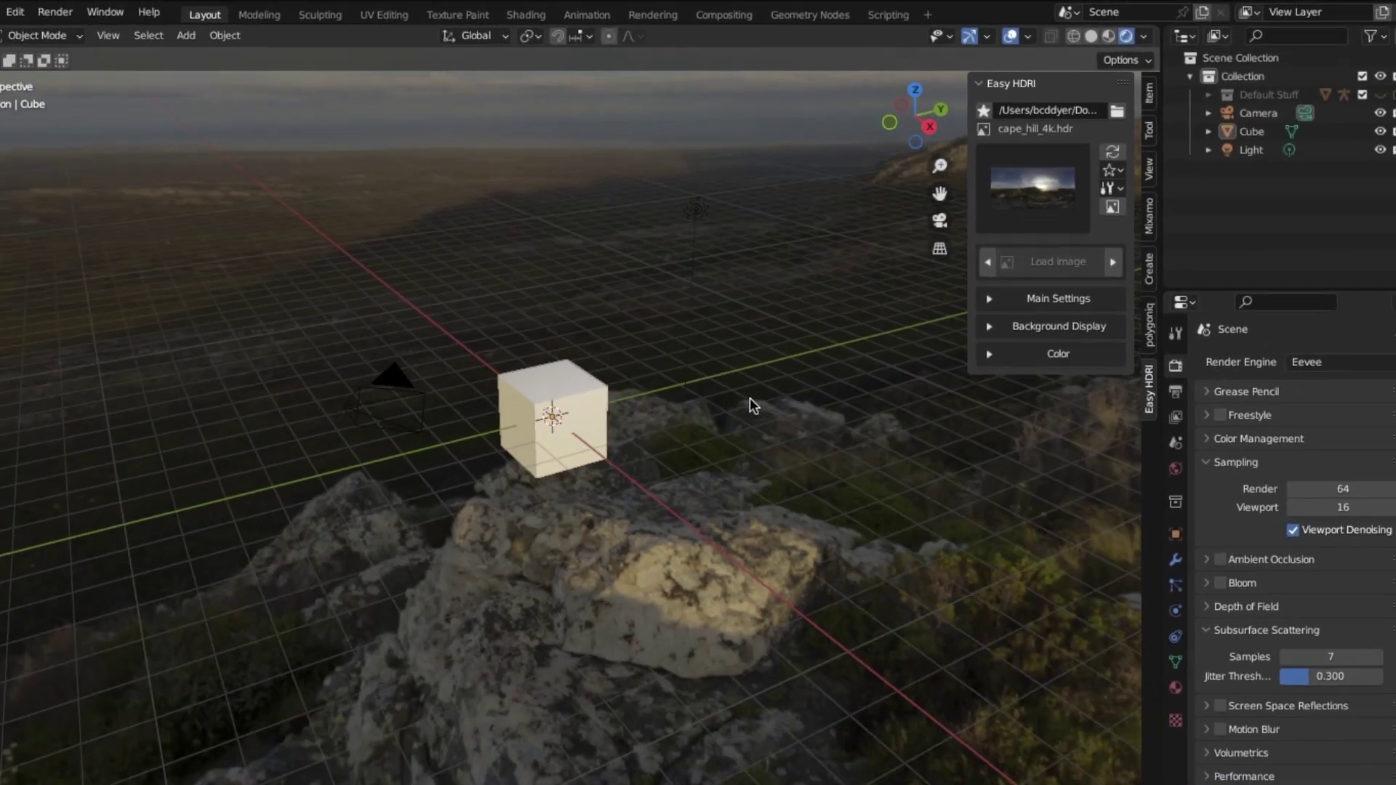
{"action": "scroll", "coordinate": [667, 404], "scroll_direction": "up", "scroll_amount": 10}
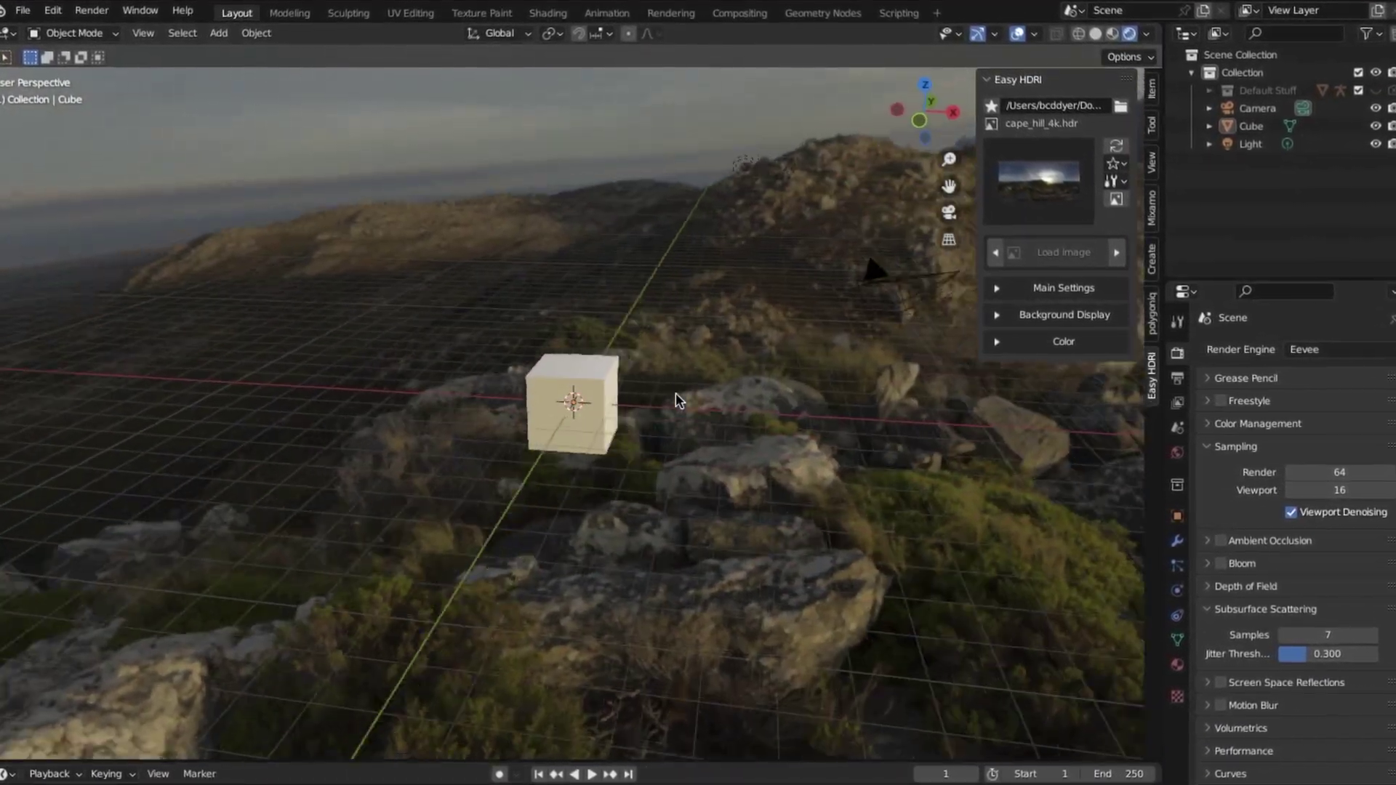
{"action": "scroll", "coordinate": [672, 397], "scroll_direction": "down", "scroll_amount": 5}
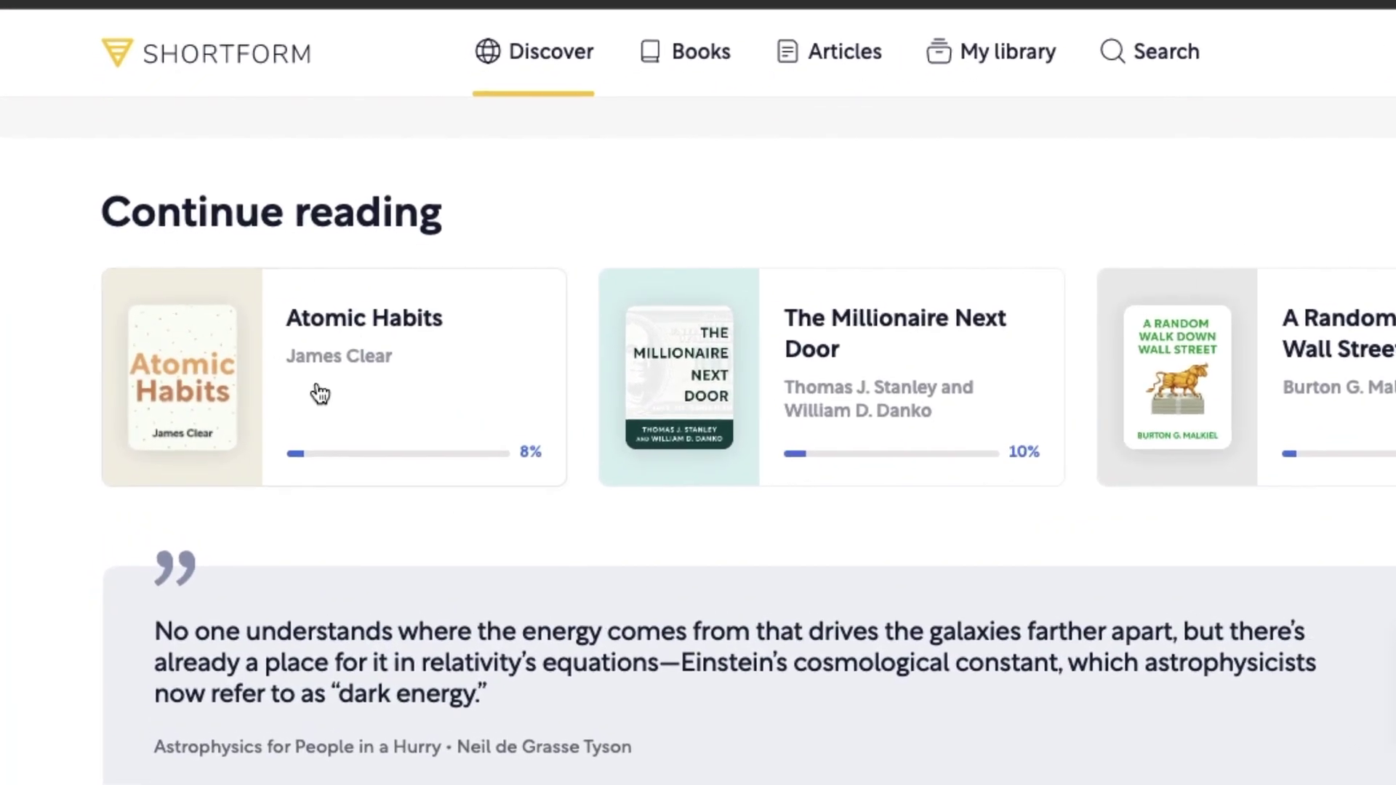
Step: Open the Atomic Habits summary from Shortform's Discover page and scroll through it
{"action": "left_click", "coordinate": [368, 357]}
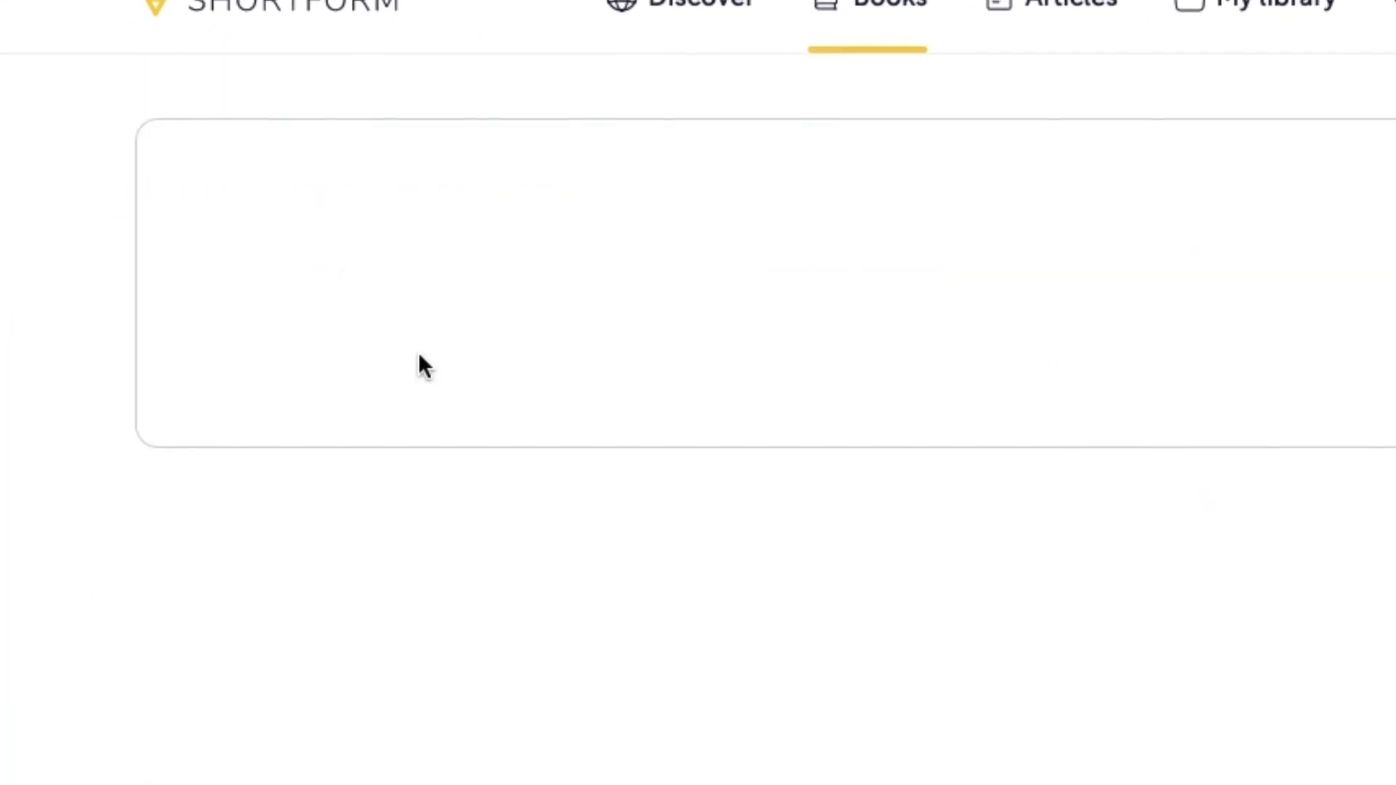
{"action": "scroll", "coordinate": [420, 371], "scroll_direction": "down", "scroll_amount": 15}
{"action": "scroll", "coordinate": [421, 370], "scroll_direction": "up", "scroll_amount": 8}
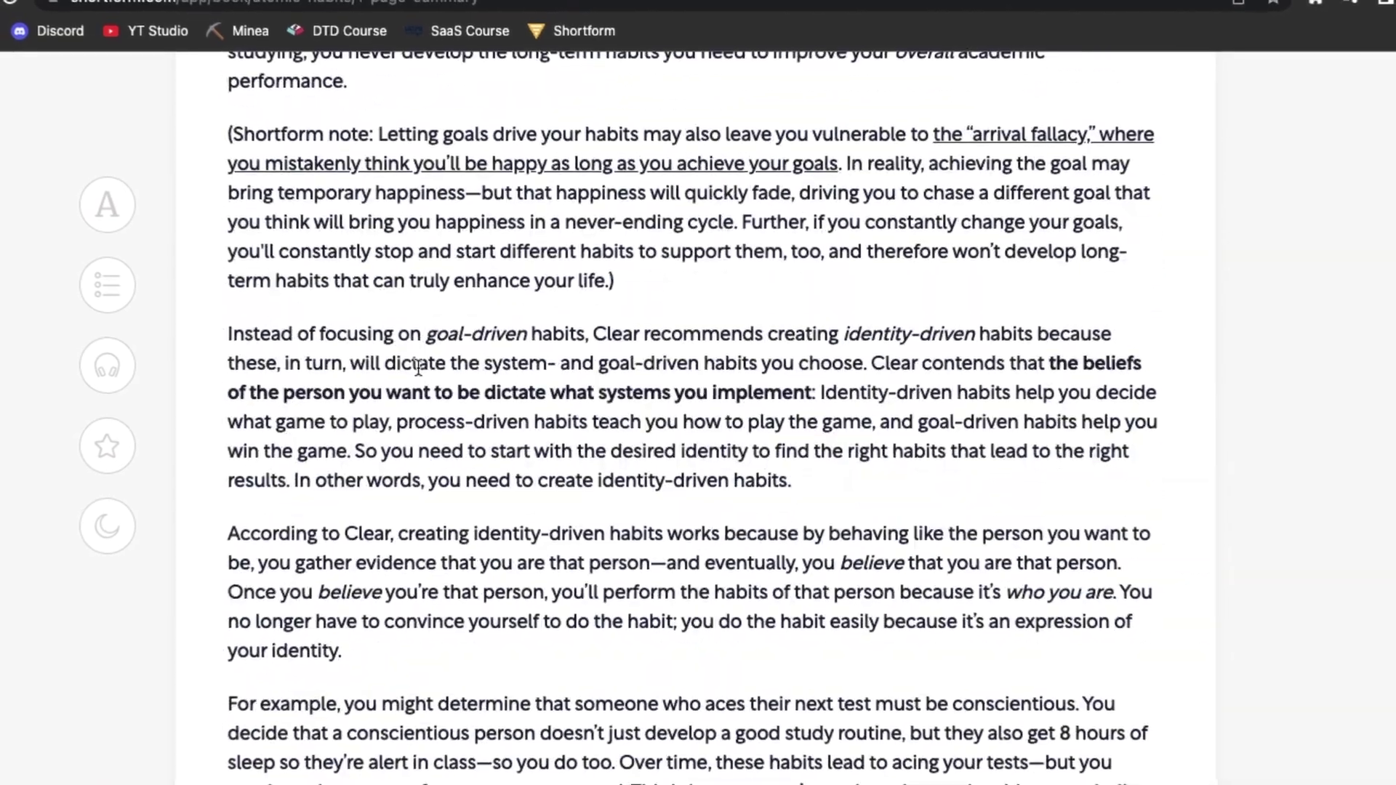
{"action": "scroll", "coordinate": [443, 373], "scroll_direction": "up", "scroll_amount": 10}
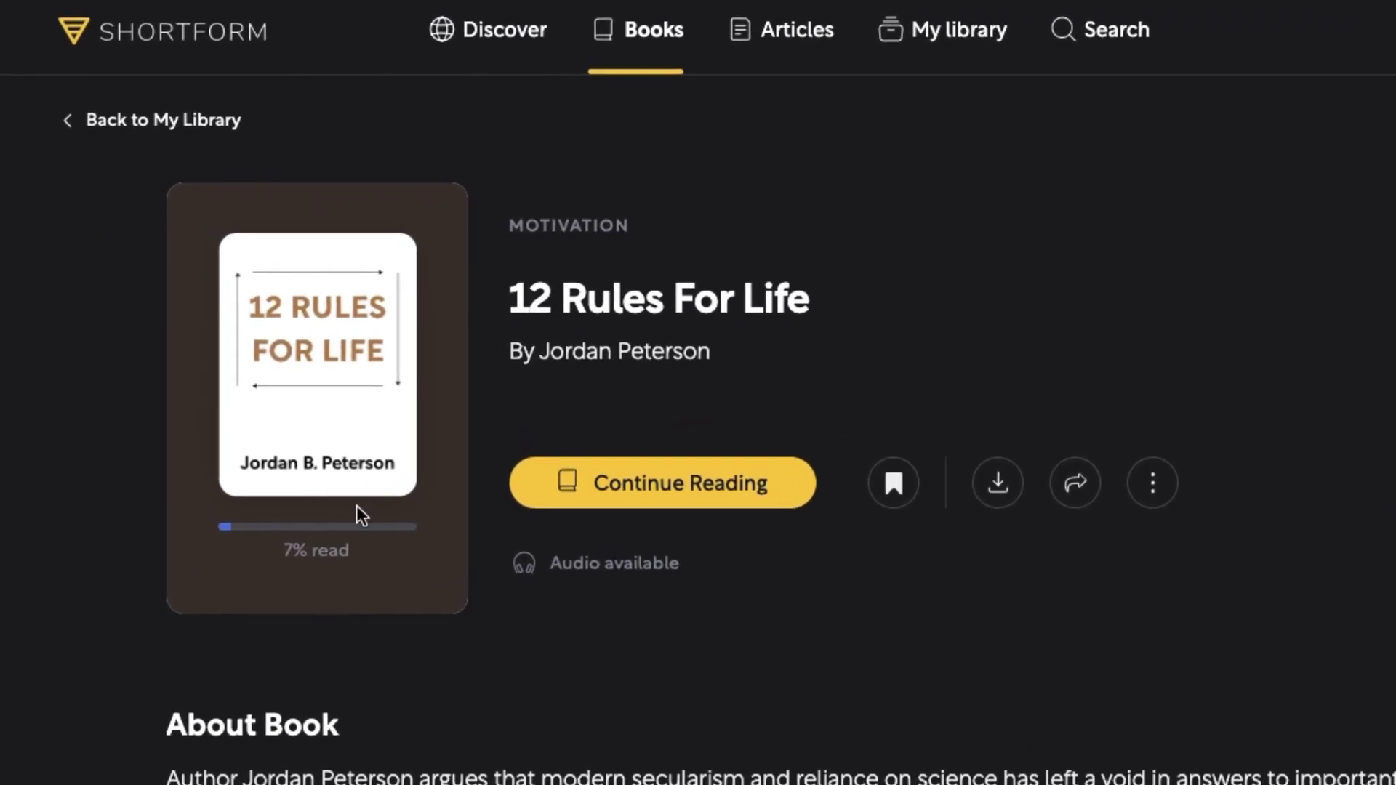
Step: Highlight the Rule 1 line in 12 Rules For Life, then select the free-trial offer text
{"action": "left_click", "coordinate": [675, 509]}
{"action": "scroll", "coordinate": [698, 536], "scroll_direction": "down", "scroll_amount": 4}
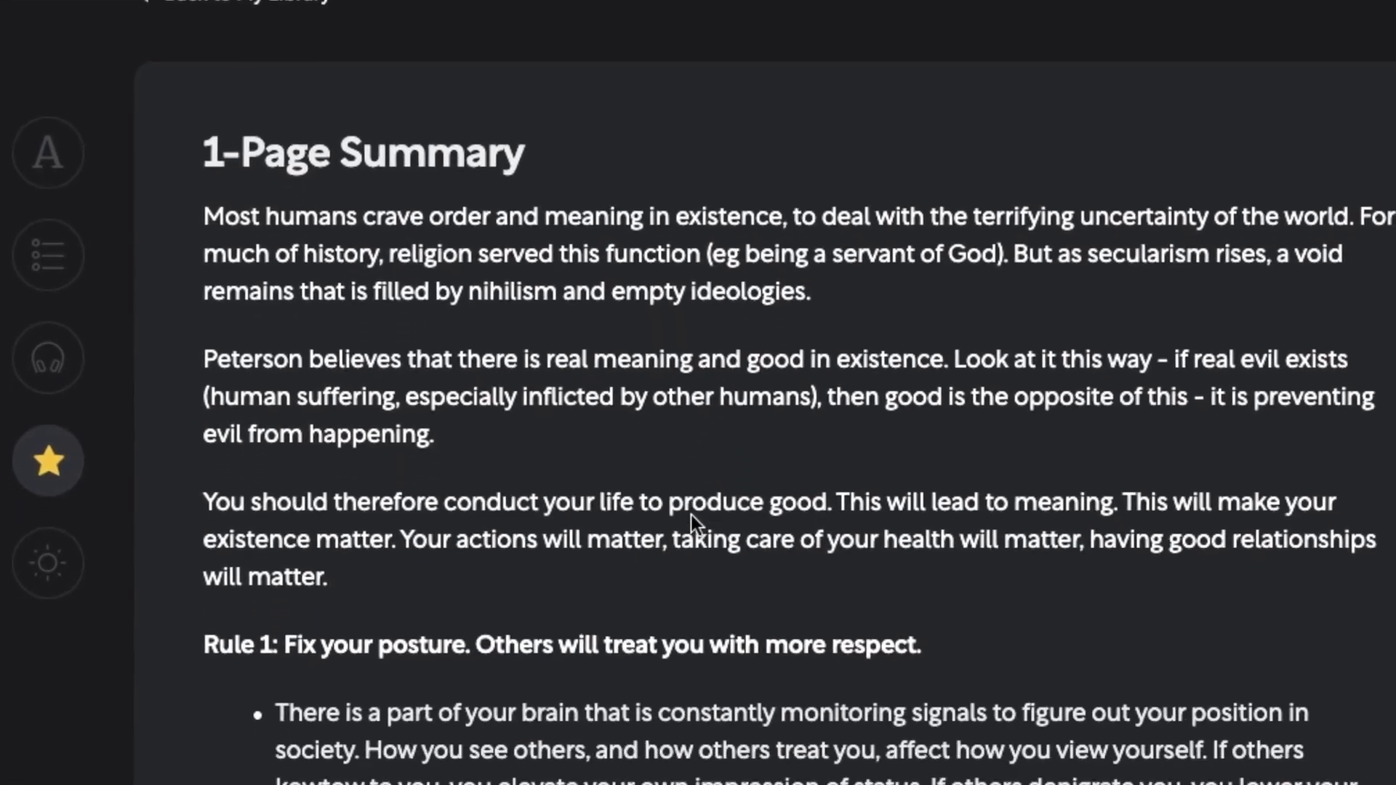
{"action": "left_click_drag", "start_coordinate": [196, 567], "coordinate": [321, 558]}
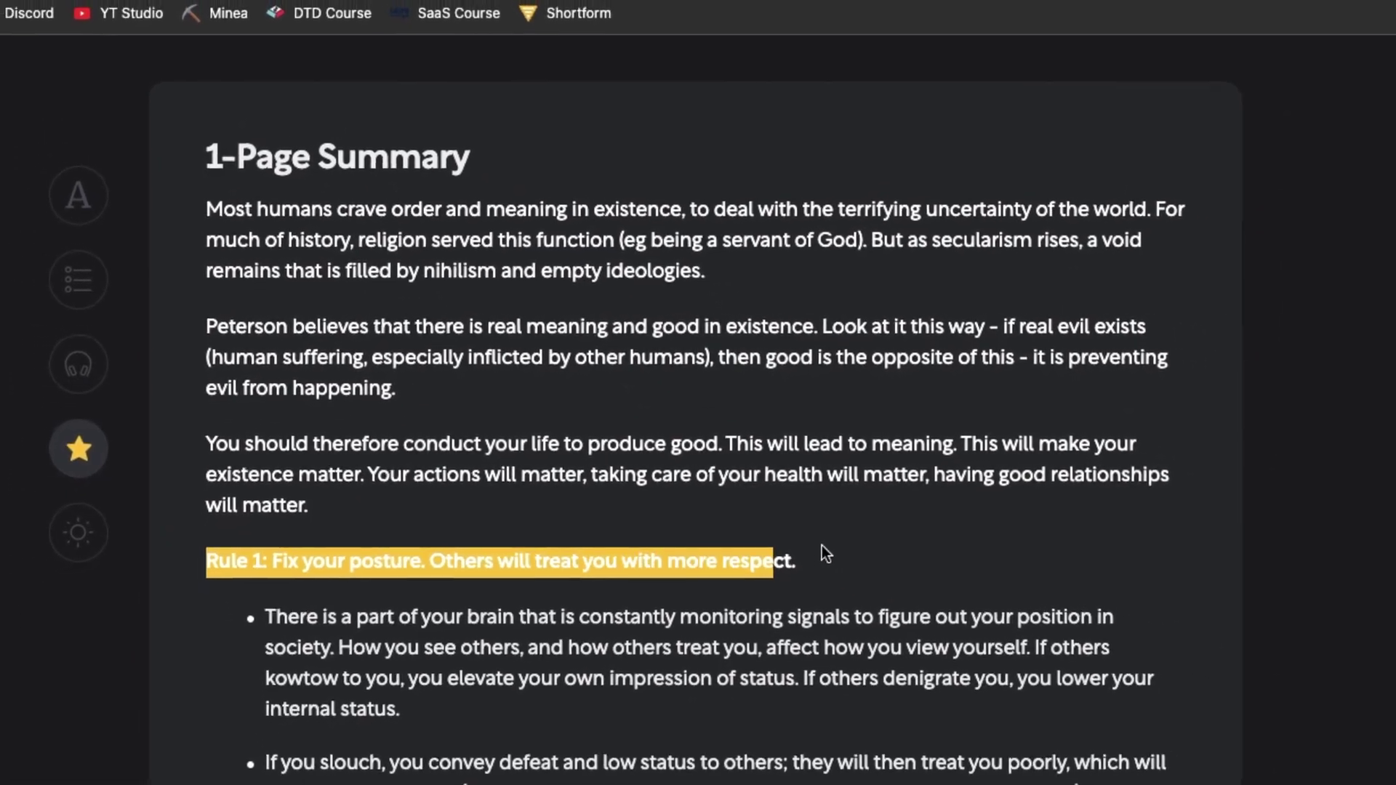
{"action": "left_click_drag", "start_coordinate": [827, 557], "coordinate": [822, 553]}
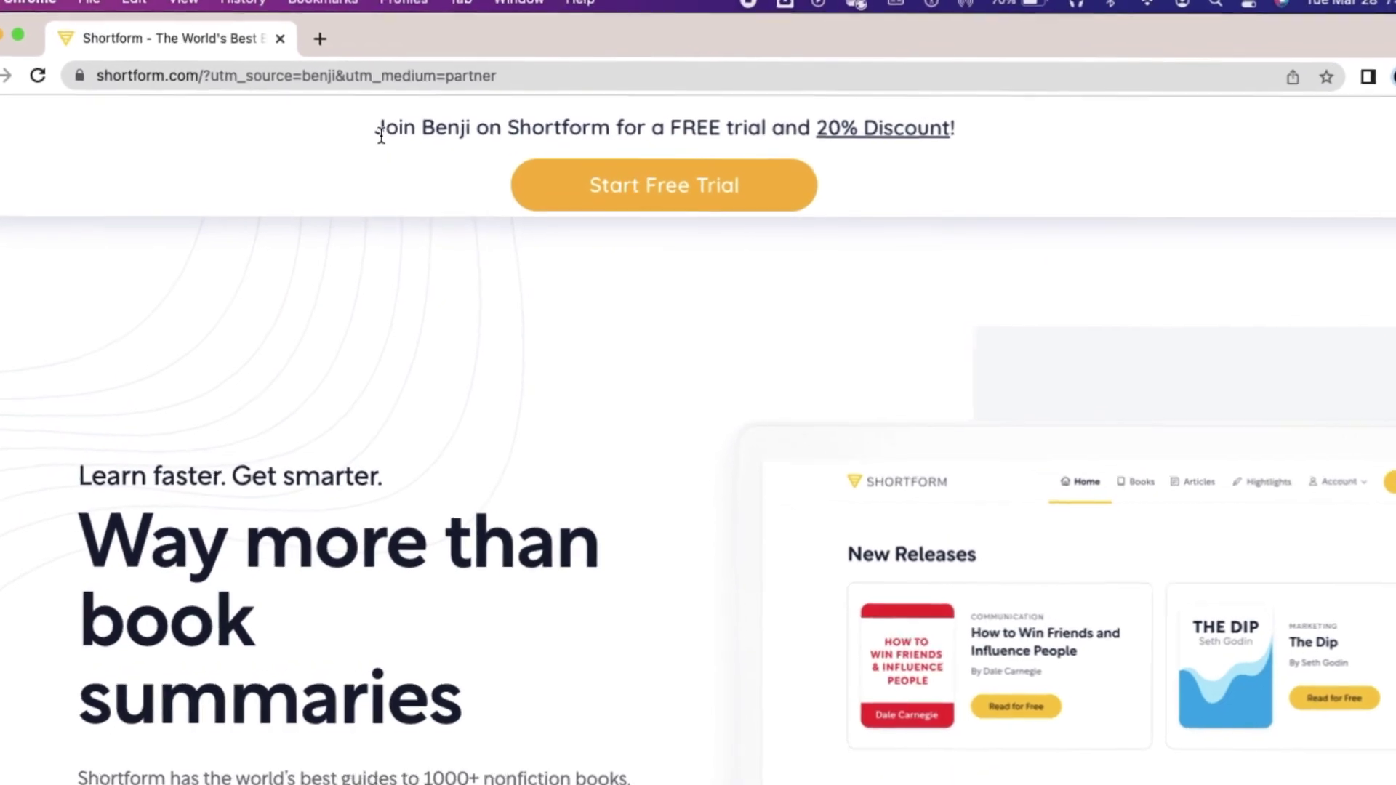
{"action": "left_click_drag", "start_coordinate": [377, 134], "coordinate": [700, 122]}
{"action": "left_click_drag", "start_coordinate": [948, 119], "coordinate": [1031, 125]}
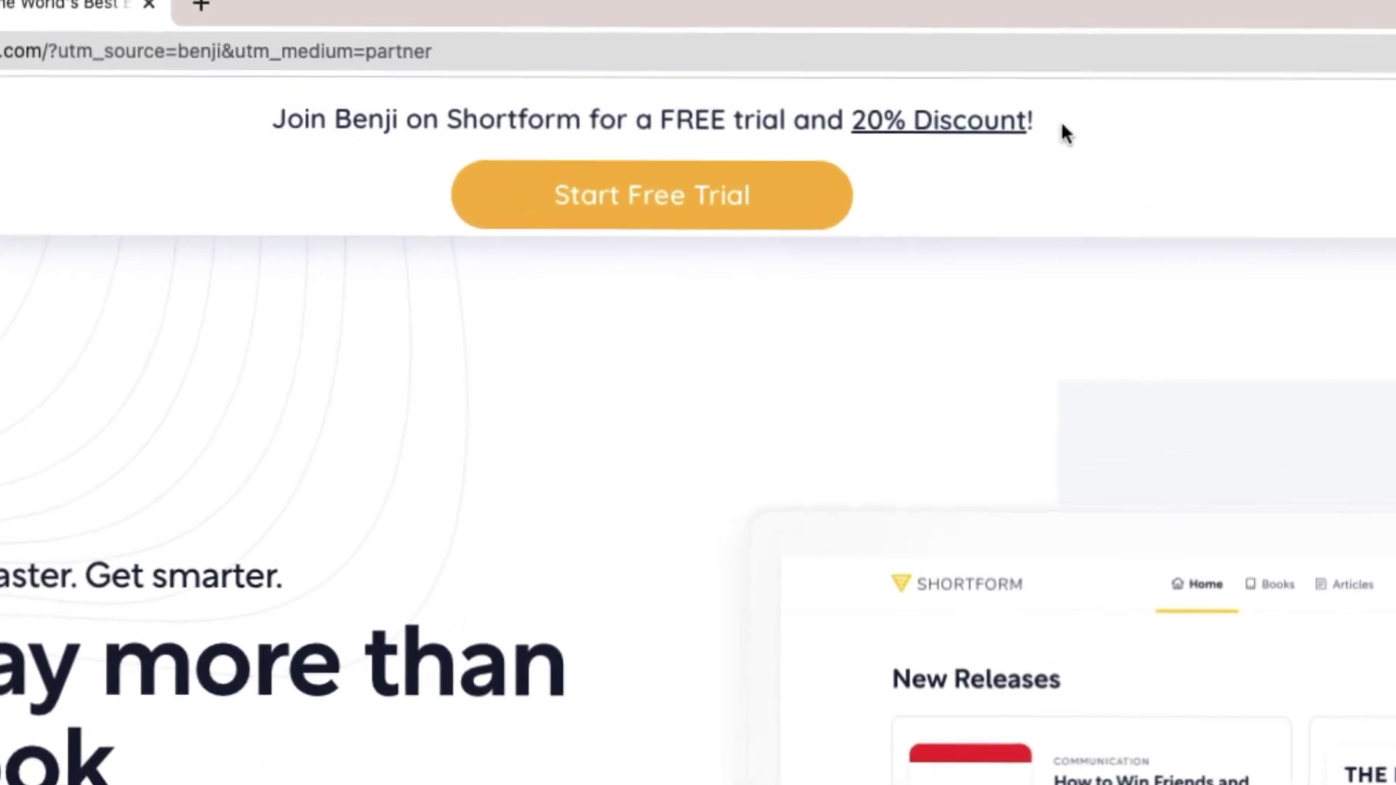